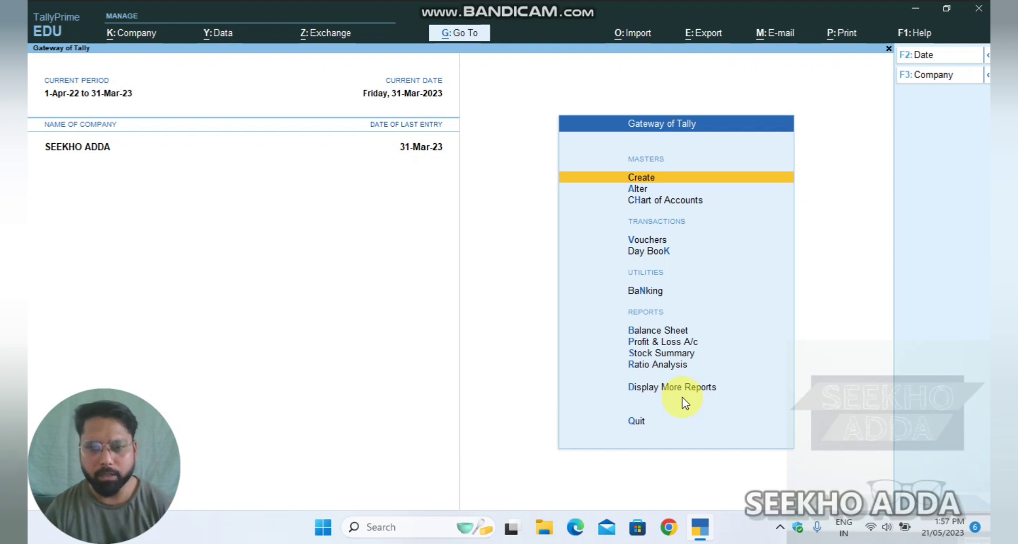
# - Open the Stock Summary and configure it to show opening balance, goods inwards and goods outwards for all stock items
pyautogui.click(670, 355)
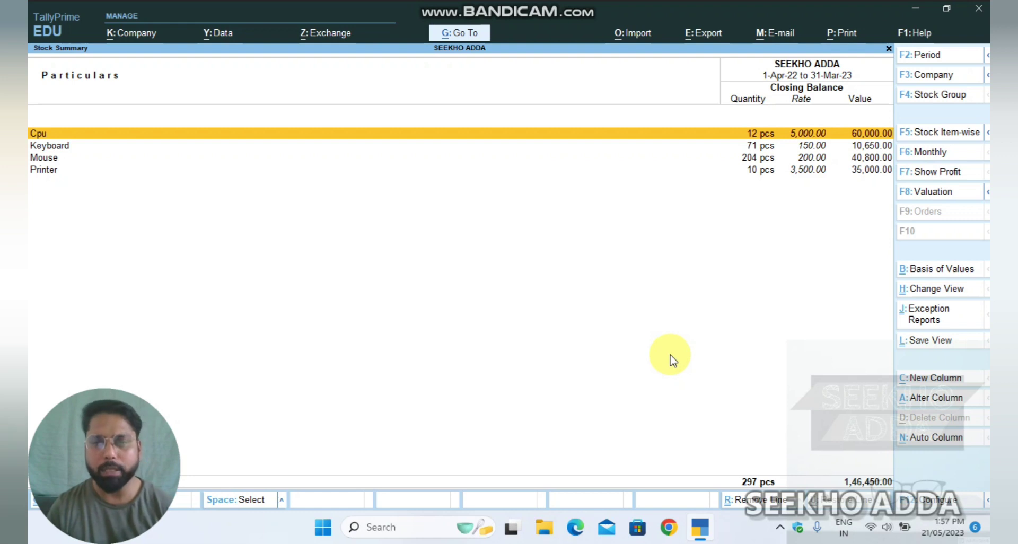
pyautogui.press('F12')
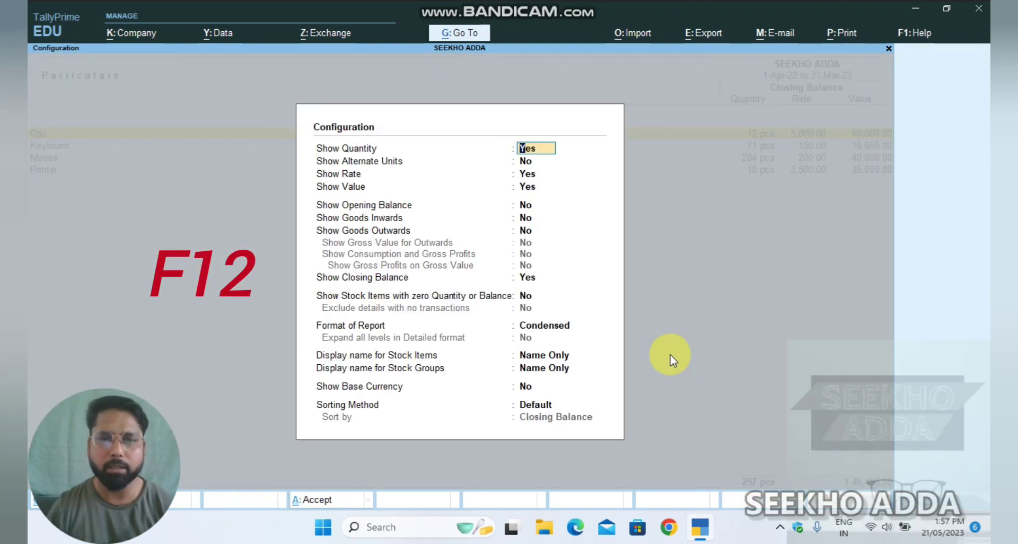
pyautogui.press('Down')
pyautogui.press('Down')
pyautogui.press('Down')
pyautogui.press('Down')
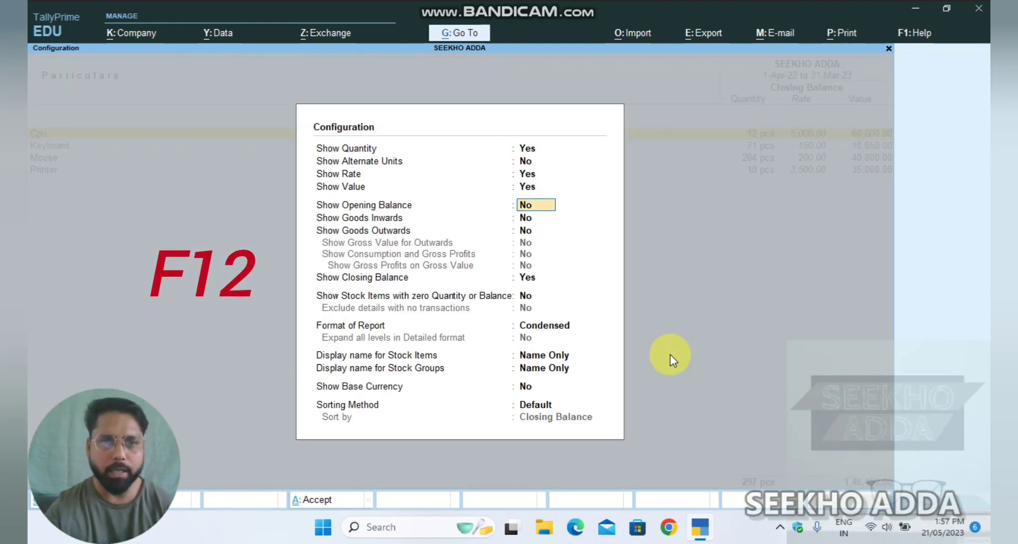
pyautogui.write('y')
pyautogui.press('Return')
pyautogui.write('y')
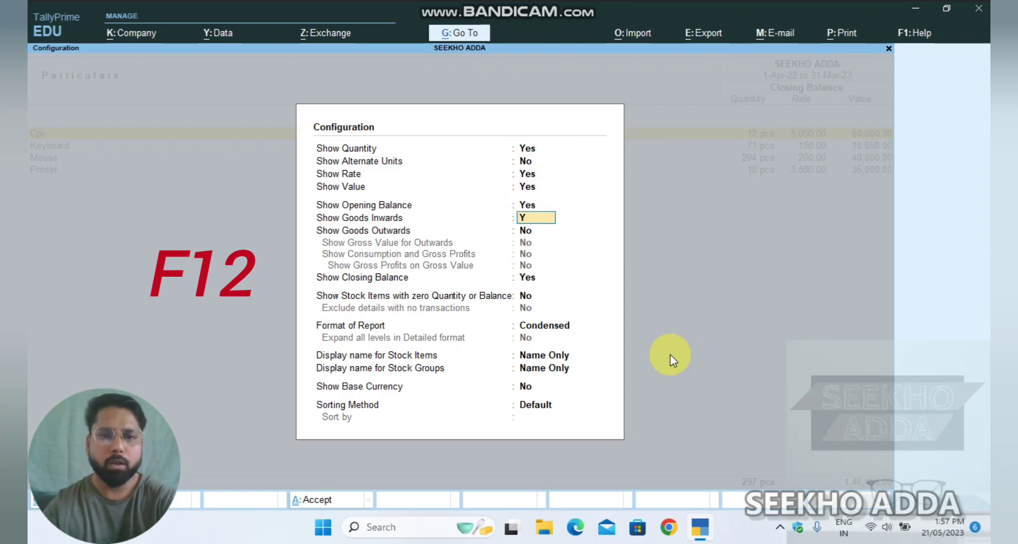
pyautogui.press('Return')
pyautogui.write('y')
pyautogui.press('Return')
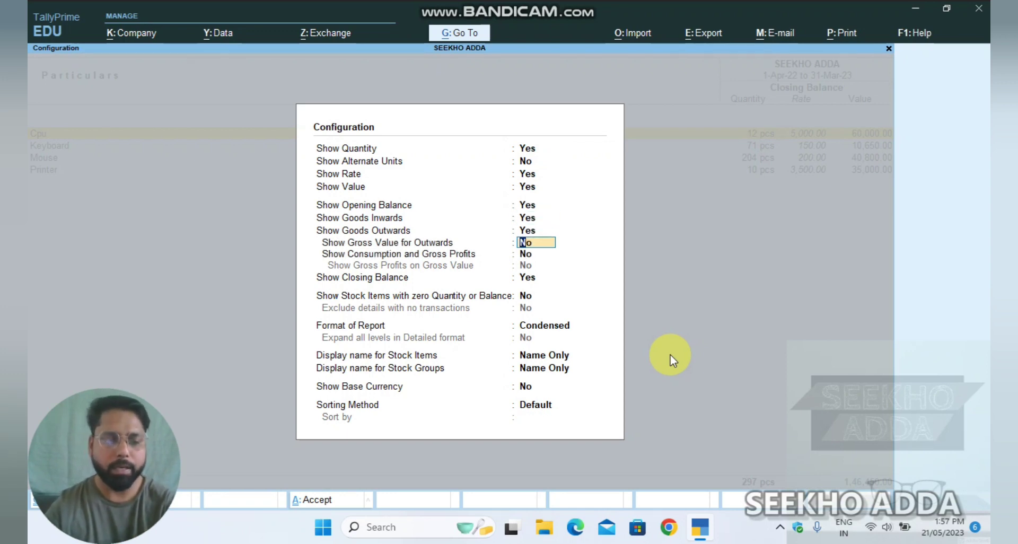
pyautogui.hotkey('ctrl', 'a')
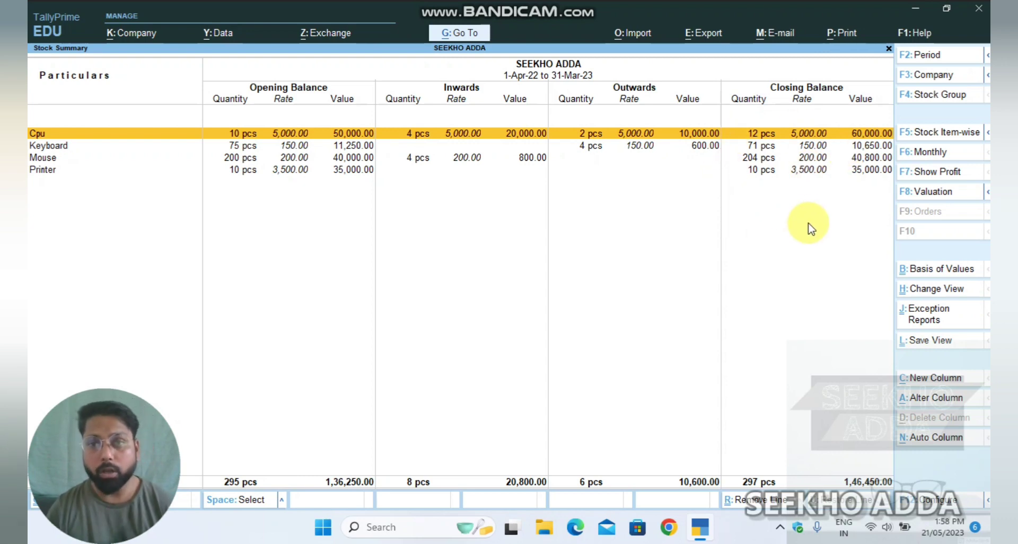
pyautogui.press('Down')
pyautogui.press('Down')
pyautogui.press('Down')
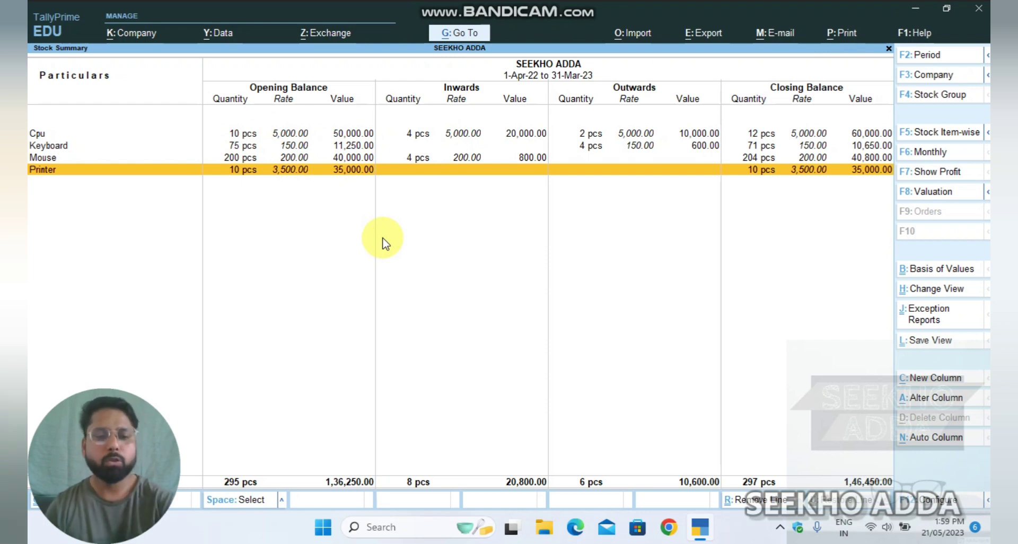
pyautogui.press('Escape')
pyautogui.press('Escape')
pyautogui.press('n')
pyautogui.press('v')
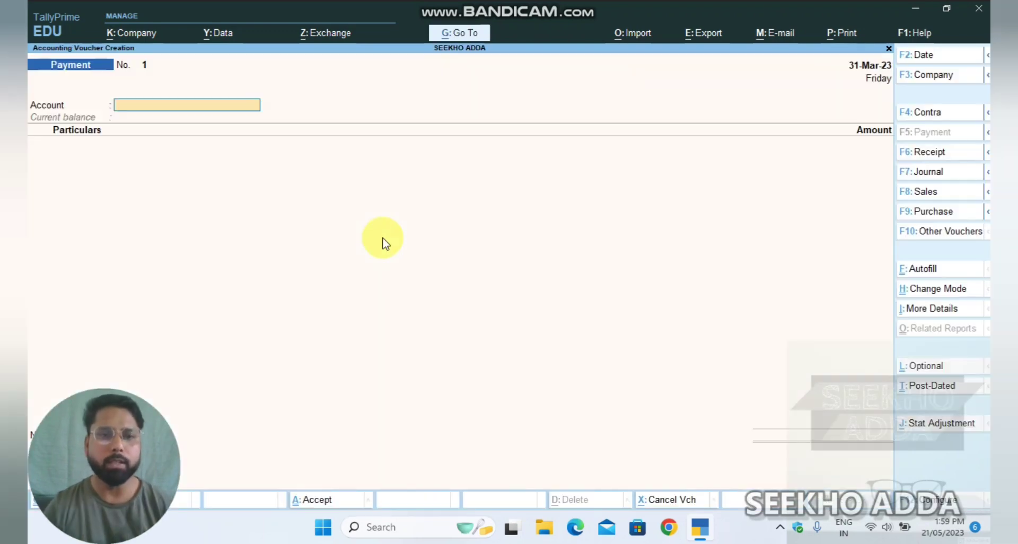
pyautogui.press('alt')
pyautogui.hotkey('alt', 'F7')
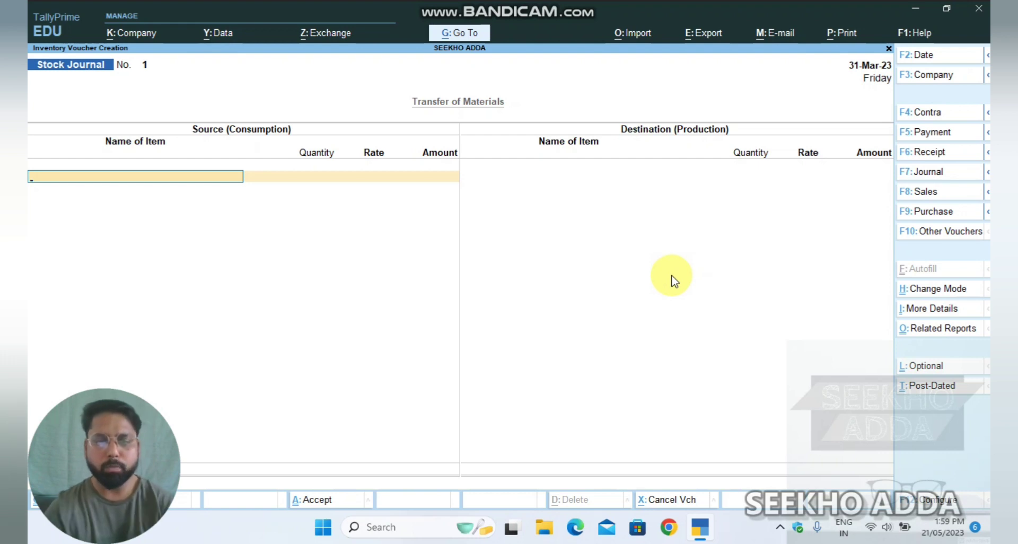
pyautogui.write('PRI')
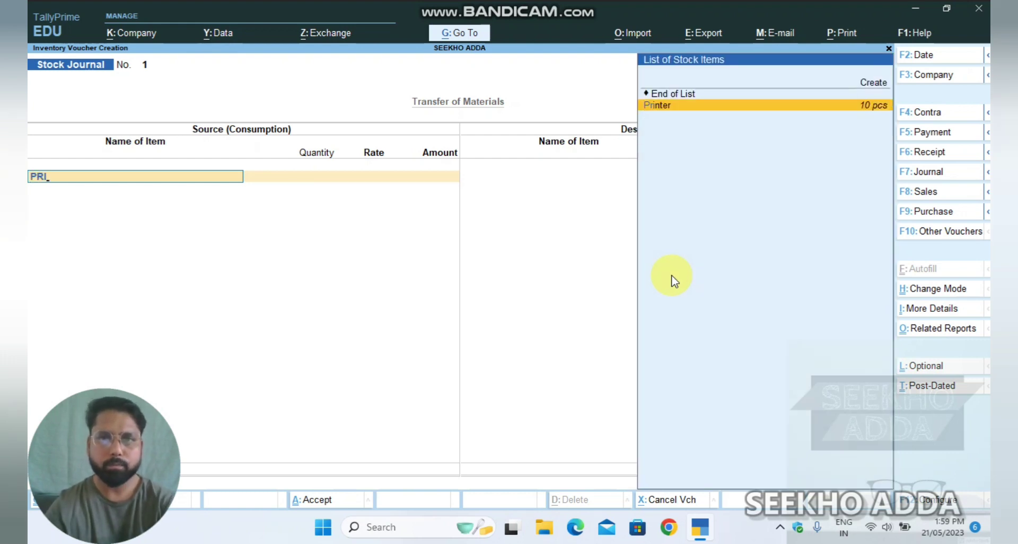
pyautogui.press('BackSpace')
pyautogui.press('BackSpace')
pyautogui.press('BackSpace')
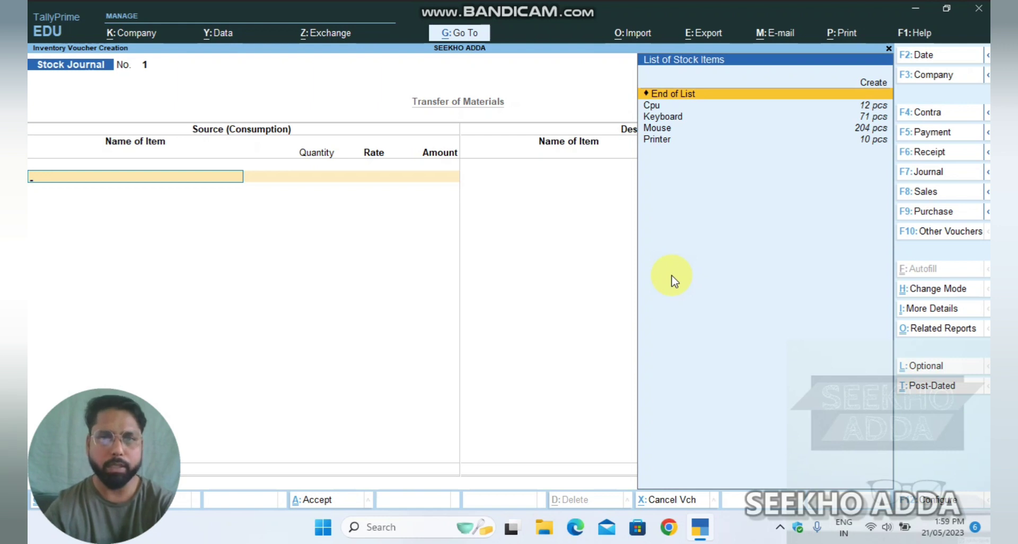
pyautogui.press('Escape')
# - Open the Profit & Loss A/c in detailed format and examine the closing stock value of each item
pyautogui.press('p')
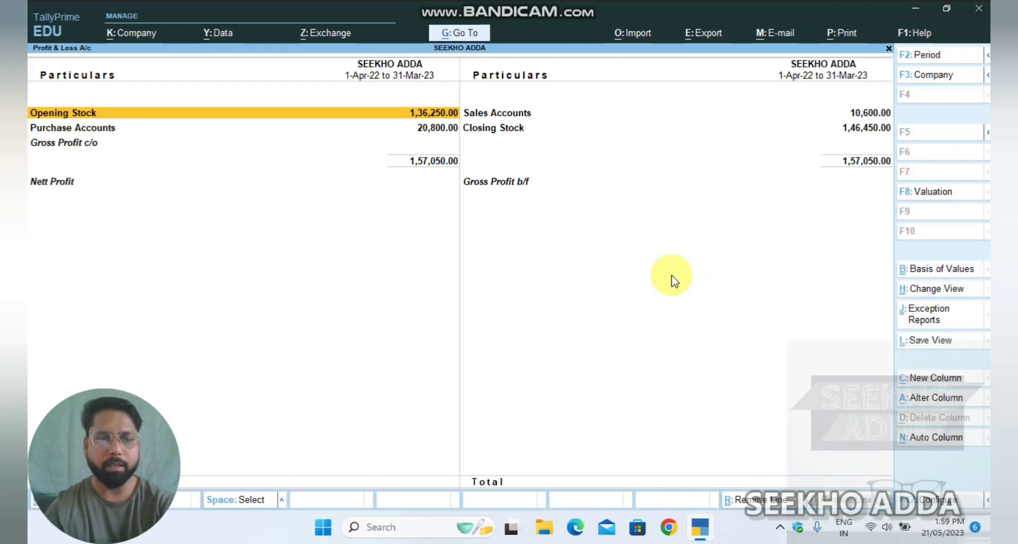
pyautogui.hotkey('alt', 'F5')
pyautogui.press('Right')
pyautogui.press('Down')
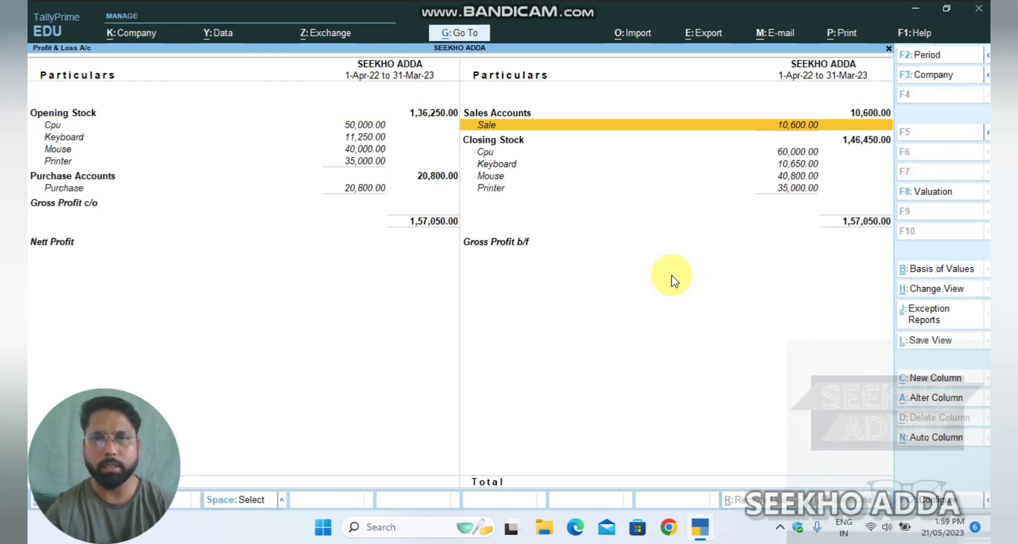
pyautogui.press('Down')
pyautogui.press('Down')
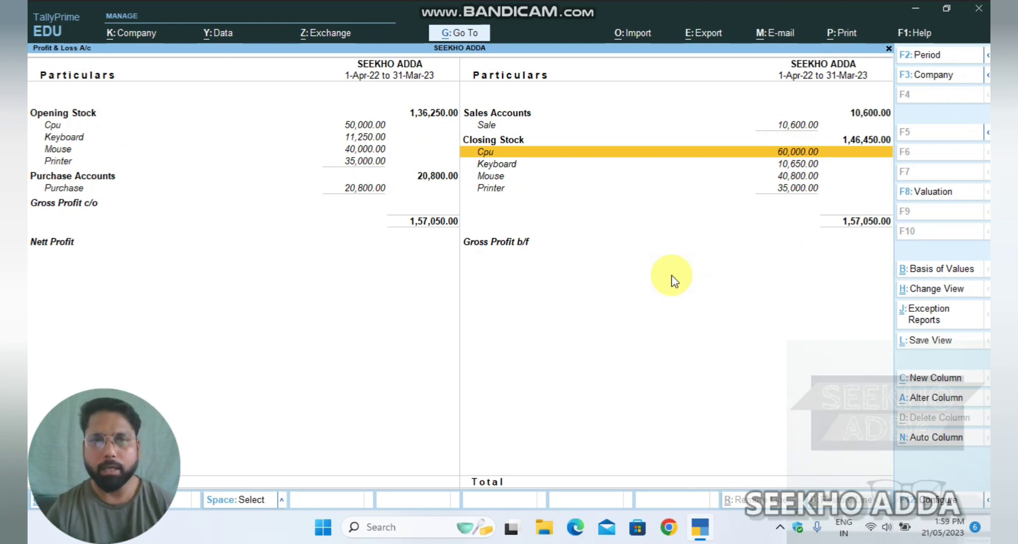
pyautogui.press('Down')
pyautogui.press('Down')
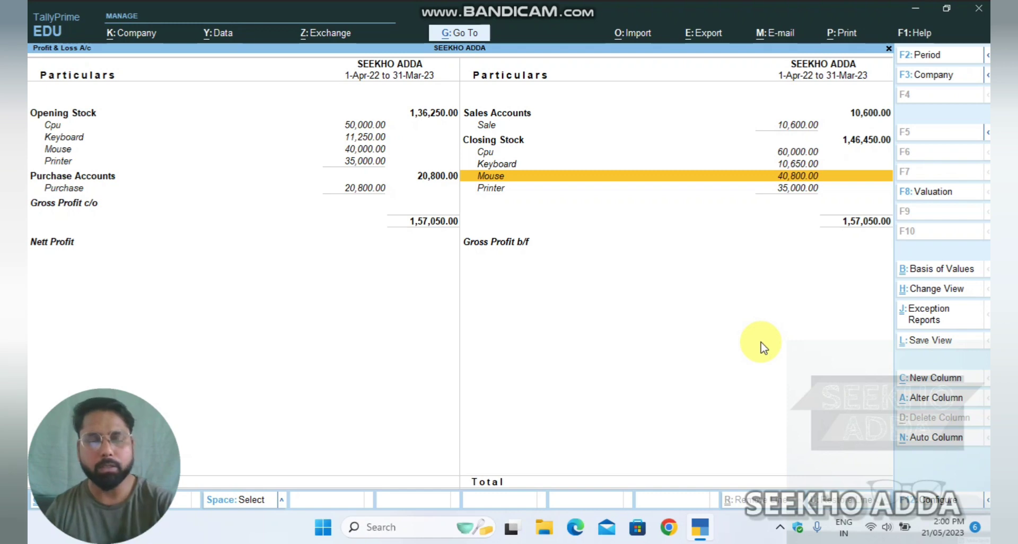
# - Start a Stock Journal voucher and enter 2 pcs of Printer at 3,500.00/pcs on the Source (Consumption) side
pyautogui.press('Escape')
pyautogui.hotkey('alt', 'F7')
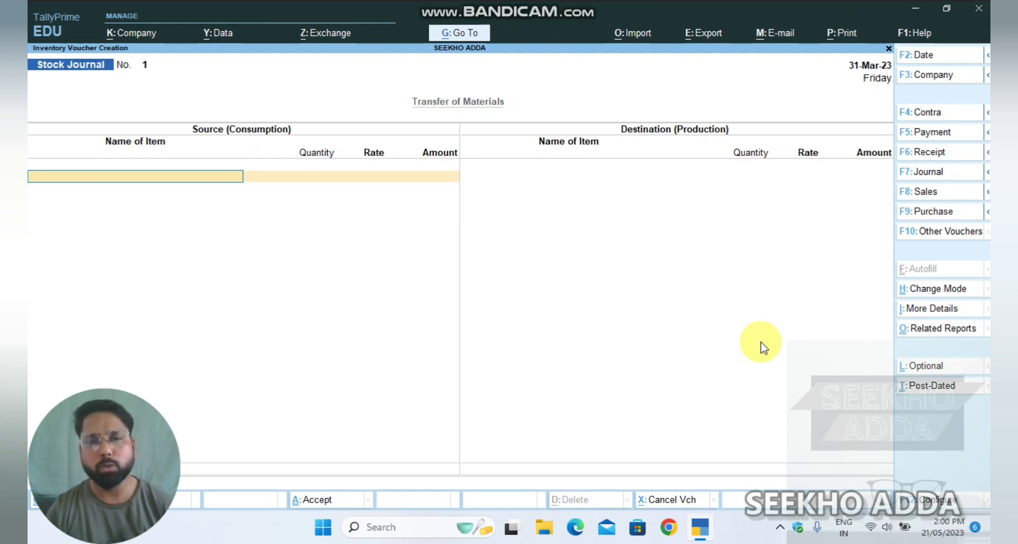
pyautogui.write('prin')
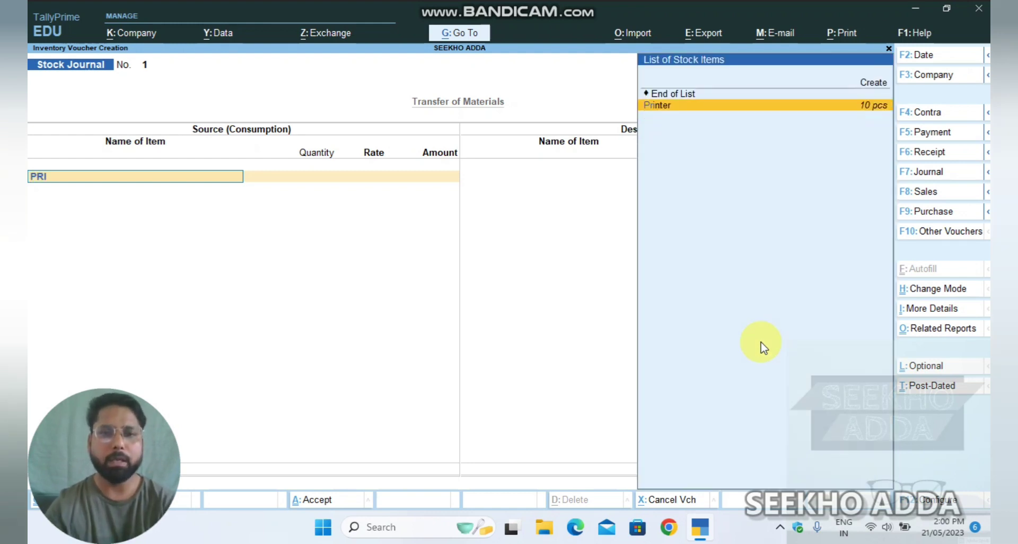
pyautogui.press('Return')
pyautogui.press('Return')
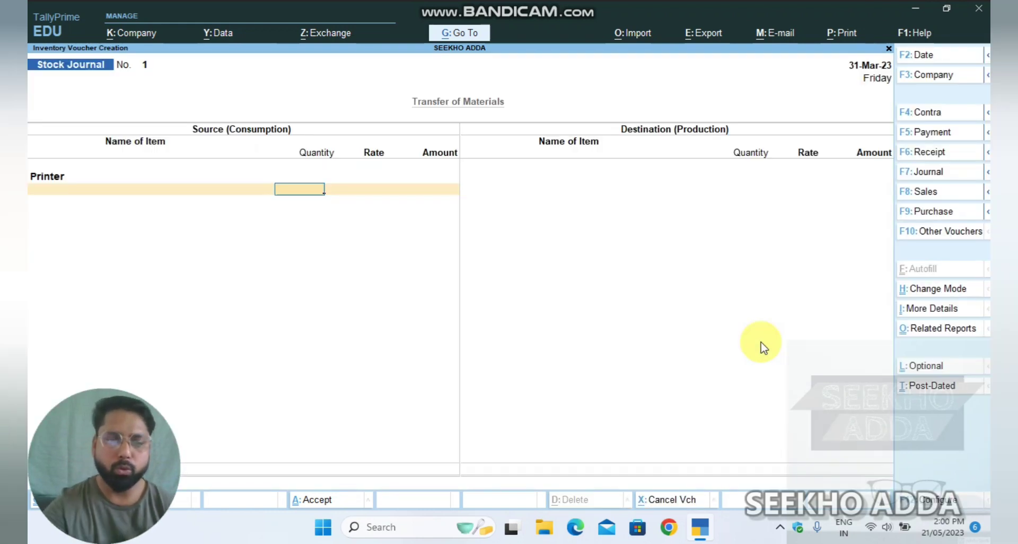
pyautogui.write('2')
pyautogui.press('Return')
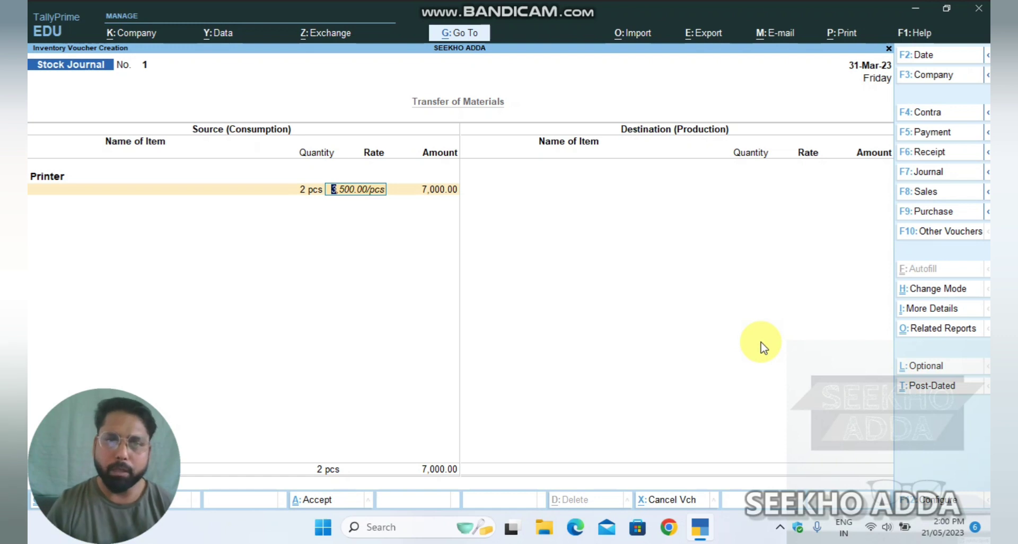
pyautogui.press('Return')
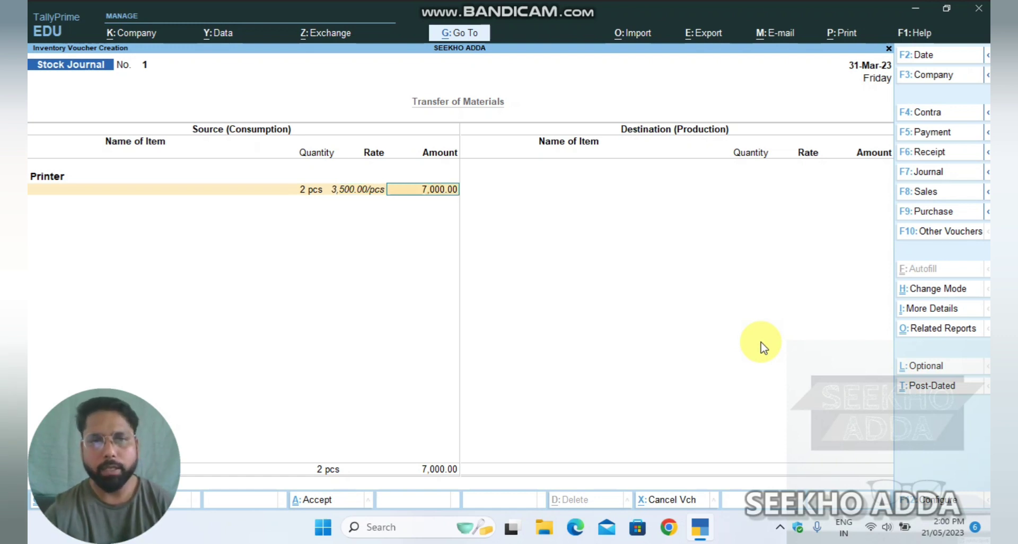
pyautogui.press('Return')
pyautogui.press('Return')
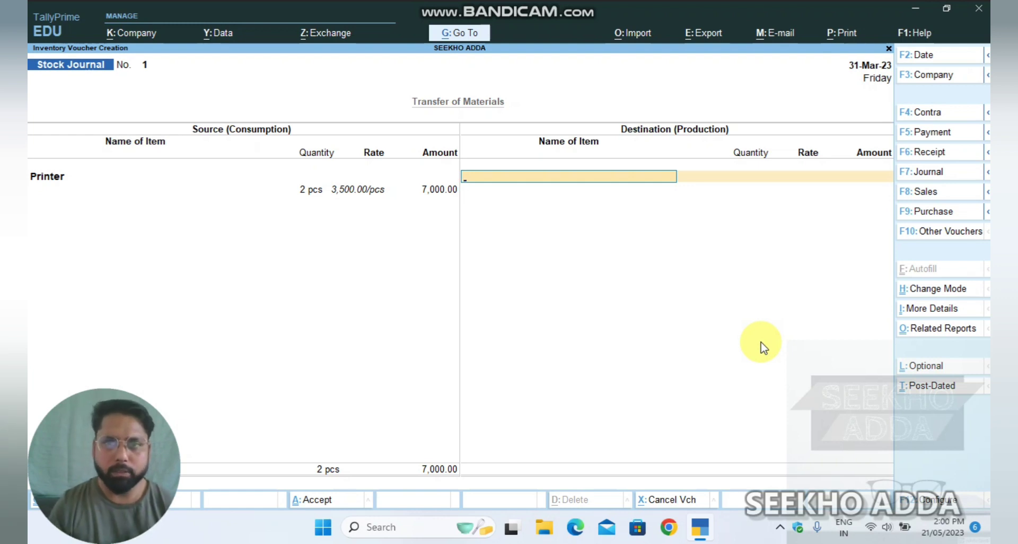
# - Enter 3 pcs of Cpu at 5,000.00/pcs on the Destination (Production) side and save the Stock Journal voucher
pyautogui.press('l')
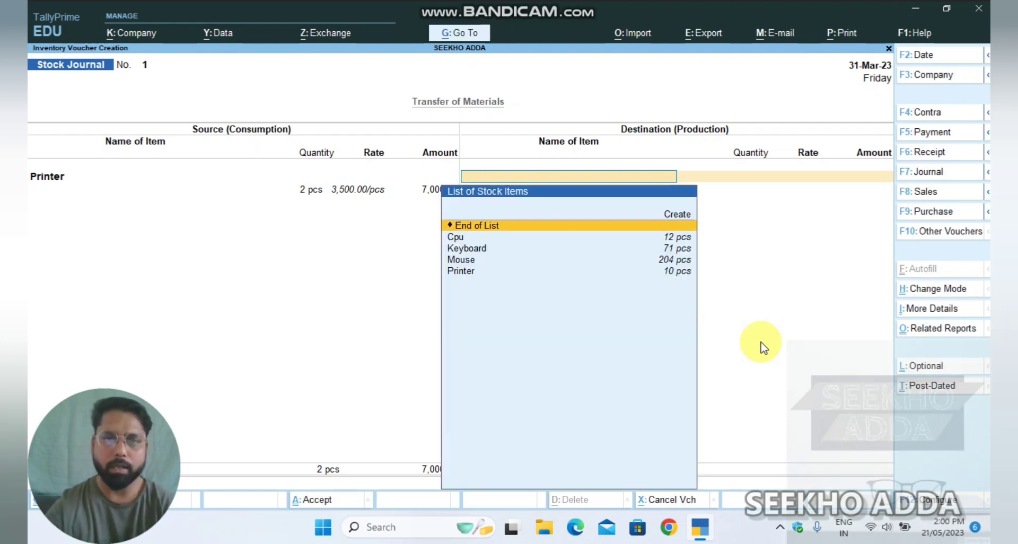
pyautogui.press('Down')
pyautogui.press('Down')
pyautogui.press('Up')
pyautogui.press('Down')
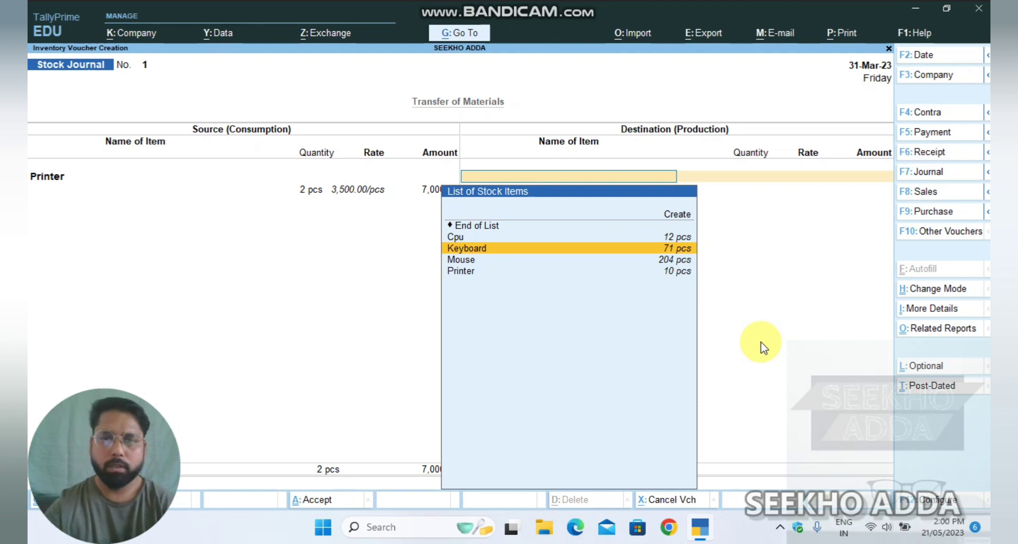
pyautogui.press('Up')
pyautogui.press('Return')
pyautogui.press('Return')
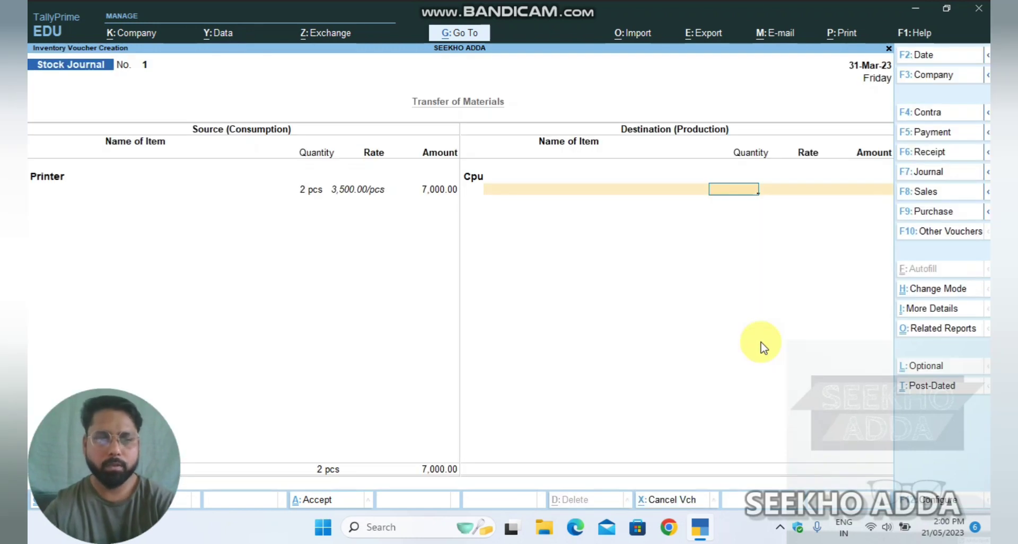
pyautogui.write('3')
pyautogui.press('Return')
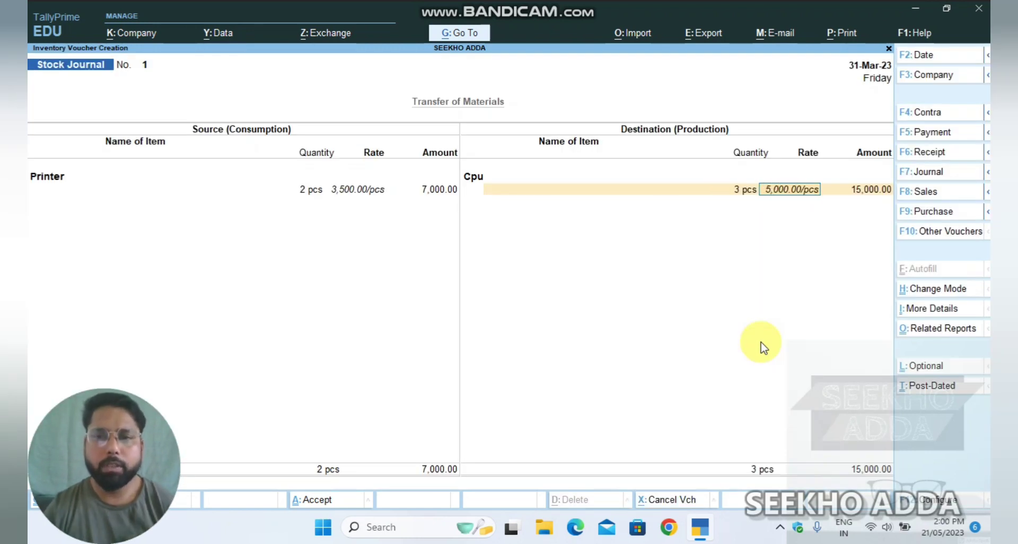
pyautogui.press('Return')
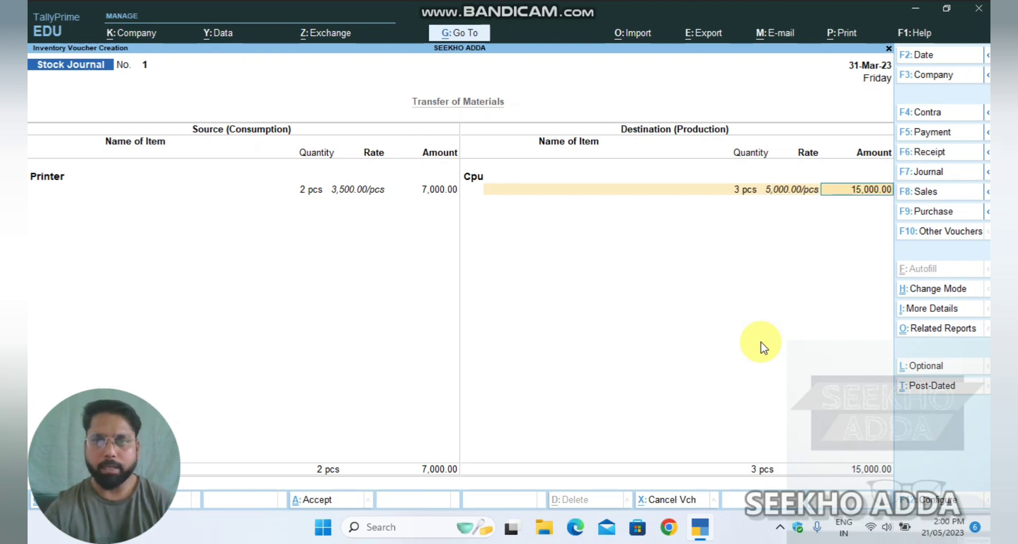
pyautogui.press('Return')
pyautogui.hotkey('ctrl', 'a')
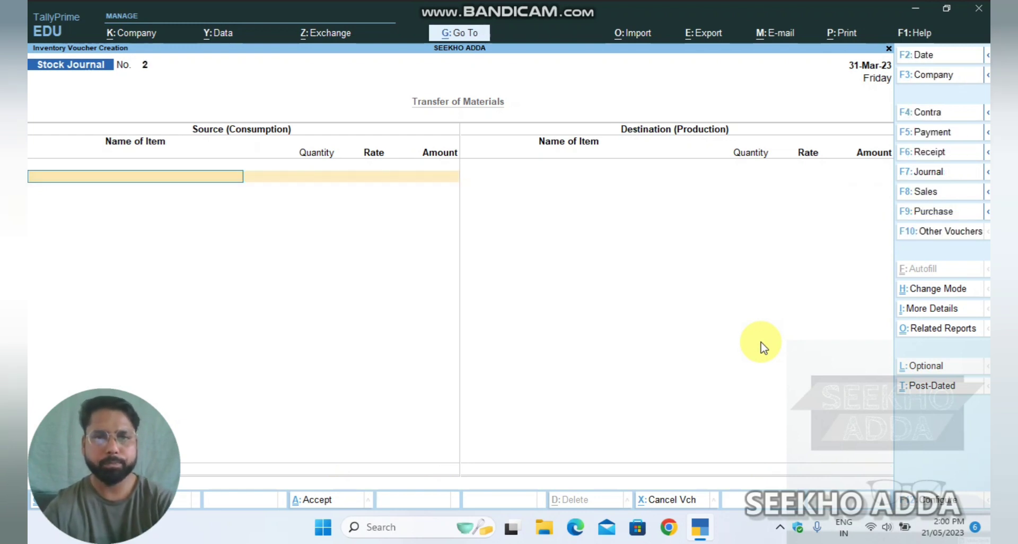
# - Leave voucher creation and open the Stock Summary report
pyautogui.press('Escape')
pyautogui.press('y')
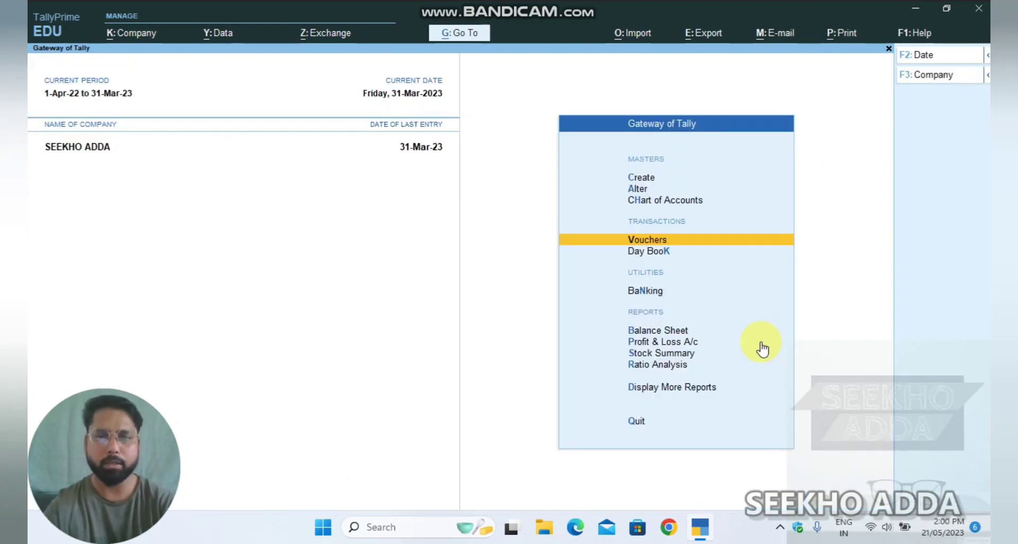
pyautogui.press('Down')
pyautogui.press('Down')
pyautogui.press('Down')
pyautogui.press('Down')
pyautogui.press('Down')
pyautogui.press('Return')
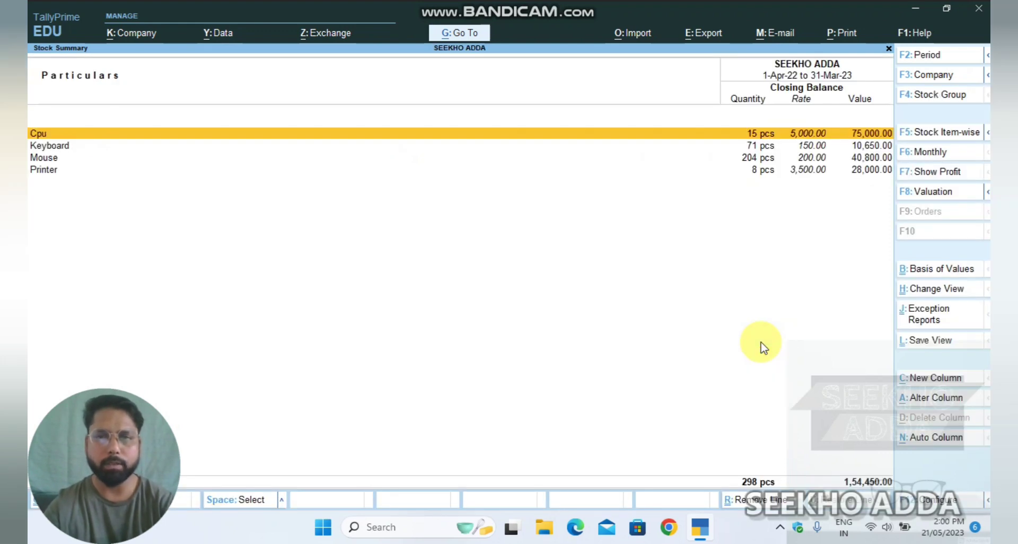
# - Configure the Stock Summary to show opening balance, goods inwards and goods outwards alongside the closing balance
pyautogui.press('F12')
pyautogui.press('Return')
pyautogui.press('Return')
pyautogui.press('Return')
pyautogui.press('Return')
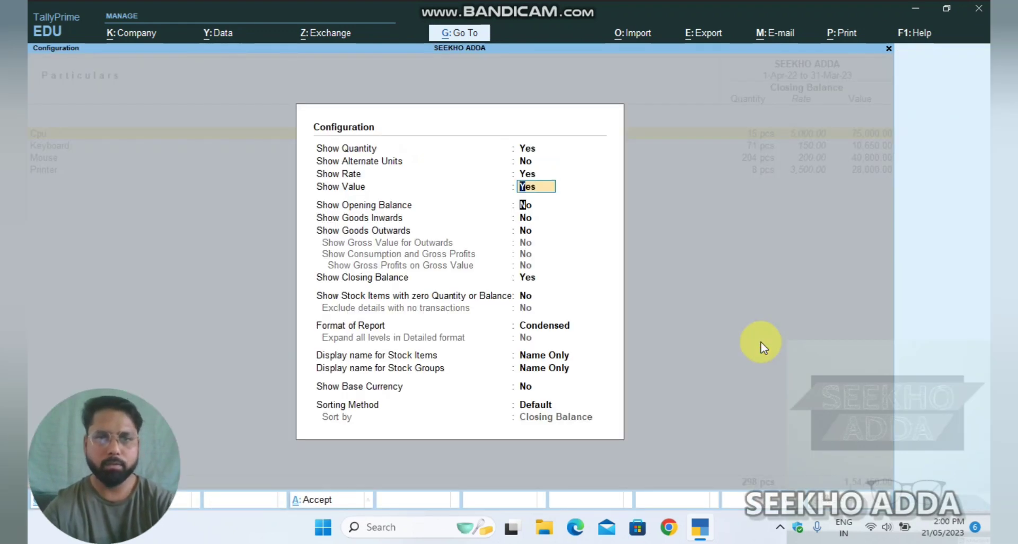
pyautogui.press('y')
pyautogui.press('y')
pyautogui.press('Return')
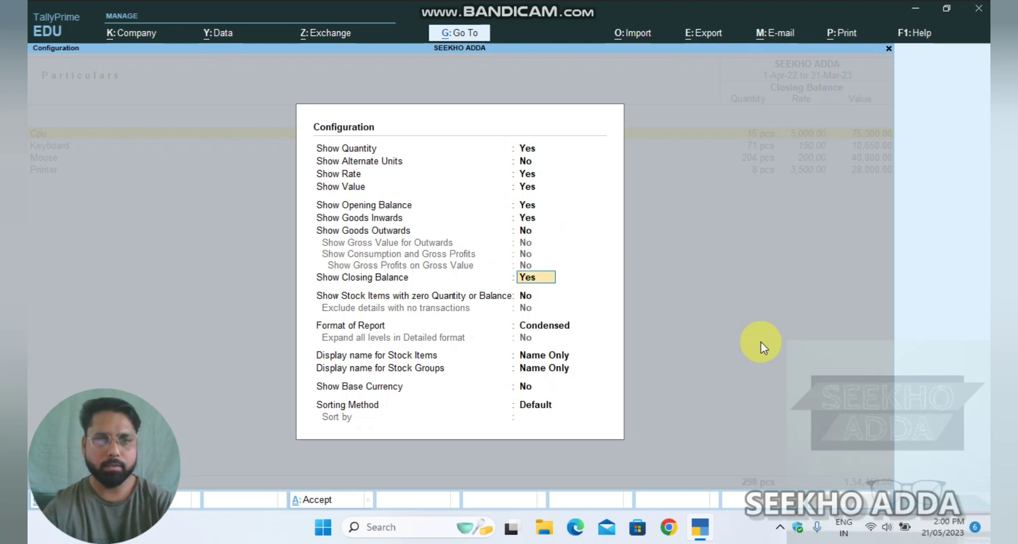
pyautogui.press('Up')
pyautogui.press('y')
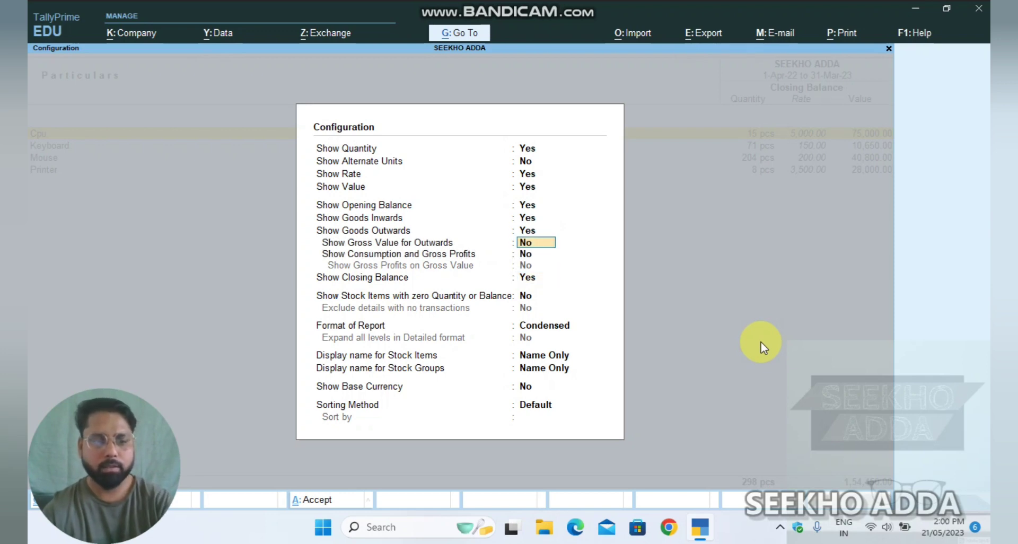
pyautogui.hotkey('ctrl', 'a')
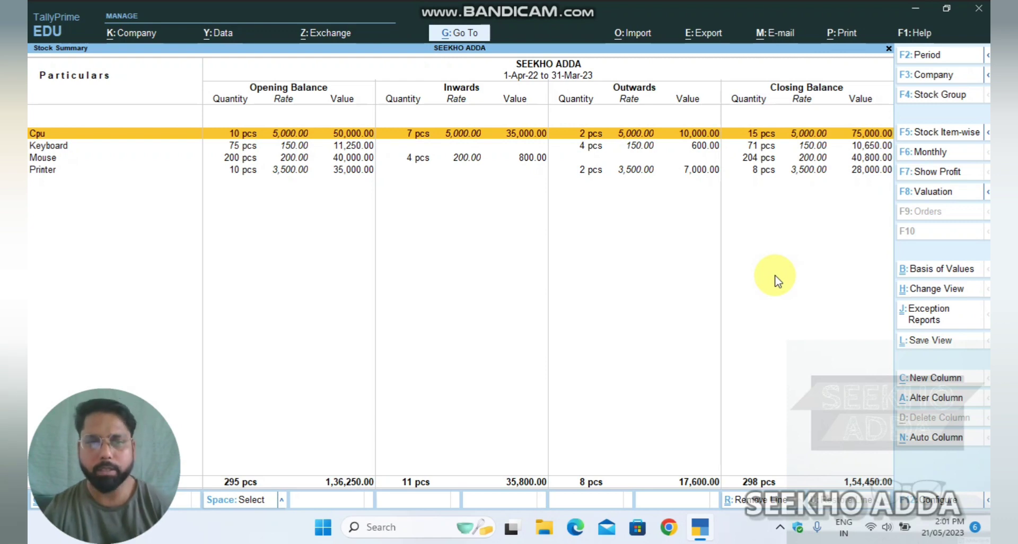
# - Open the Profit & Loss A/c and examine how the stock journal affects closing stock and gross profit
pyautogui.press('Escape')
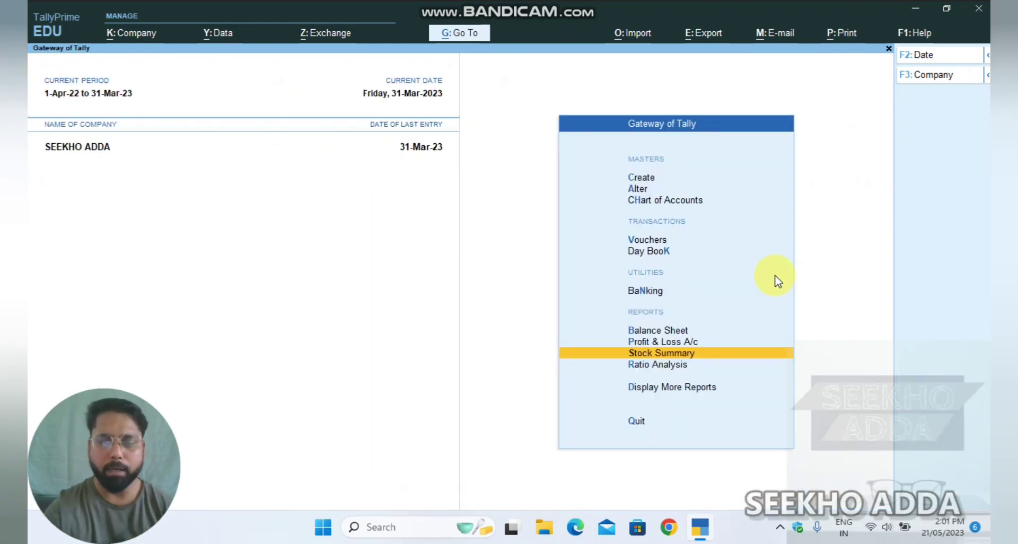
pyautogui.press('p')
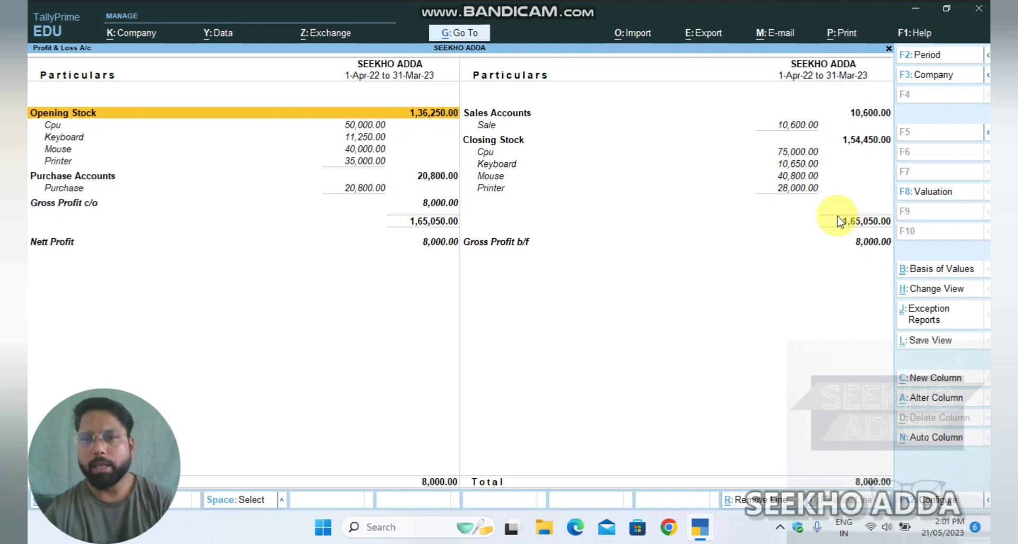
pyautogui.press('Right')
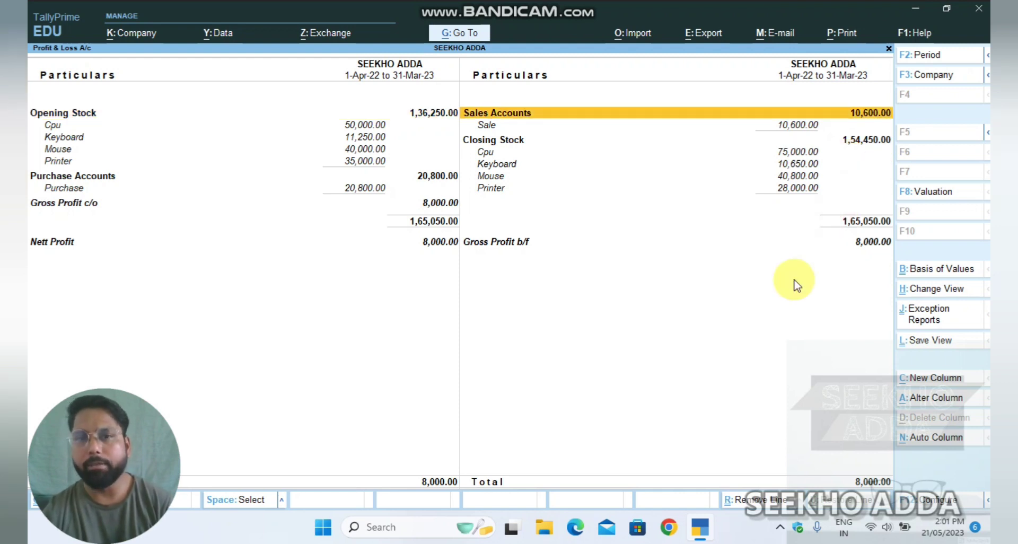